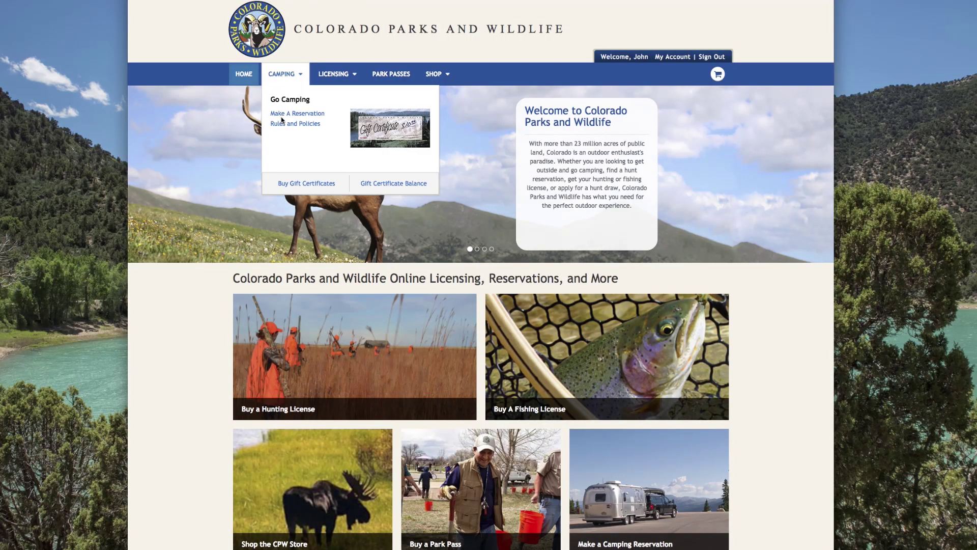
Step: Browse the Fishing and Big Game licence lists, expand the Pronghorn options, then return home
mouse_move(329, 81)
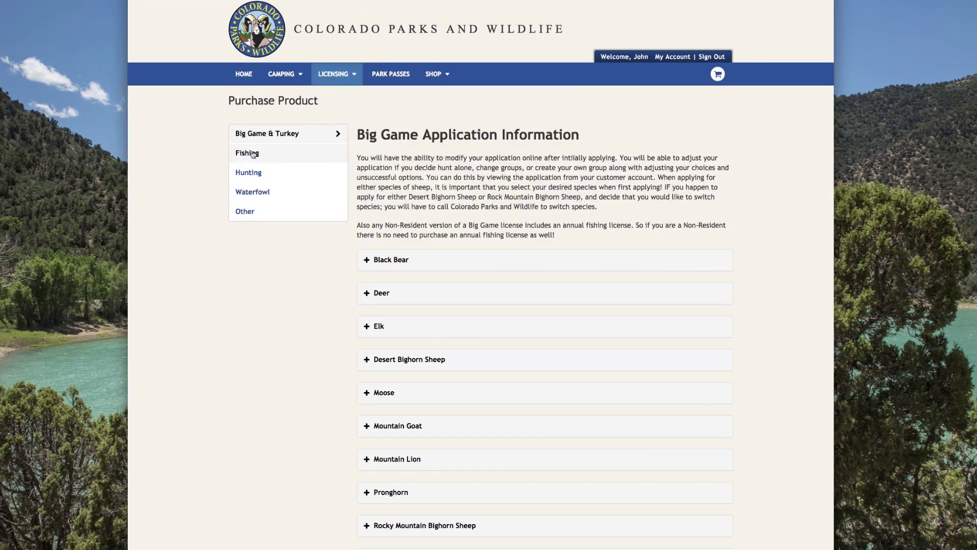
left_click(253, 154)
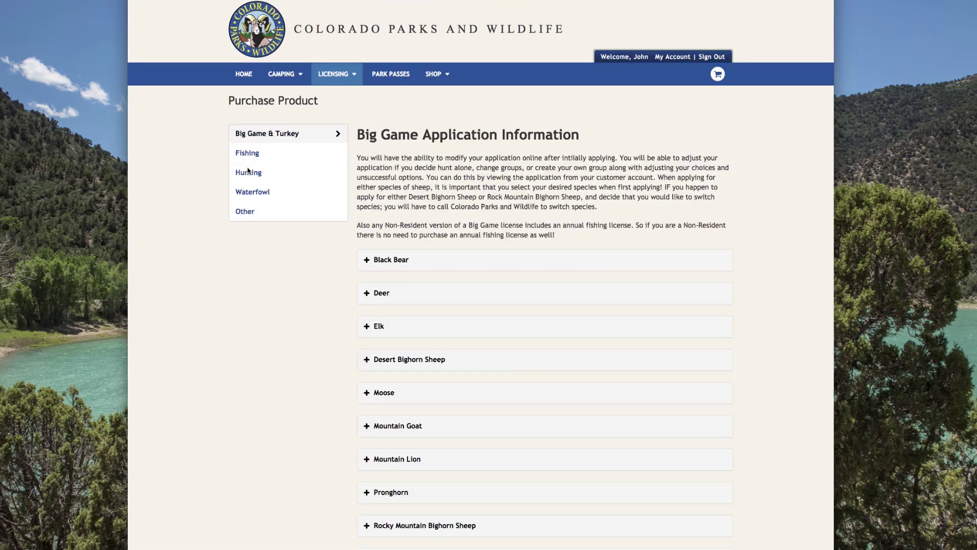
scroll(429, 235, "down", 3)
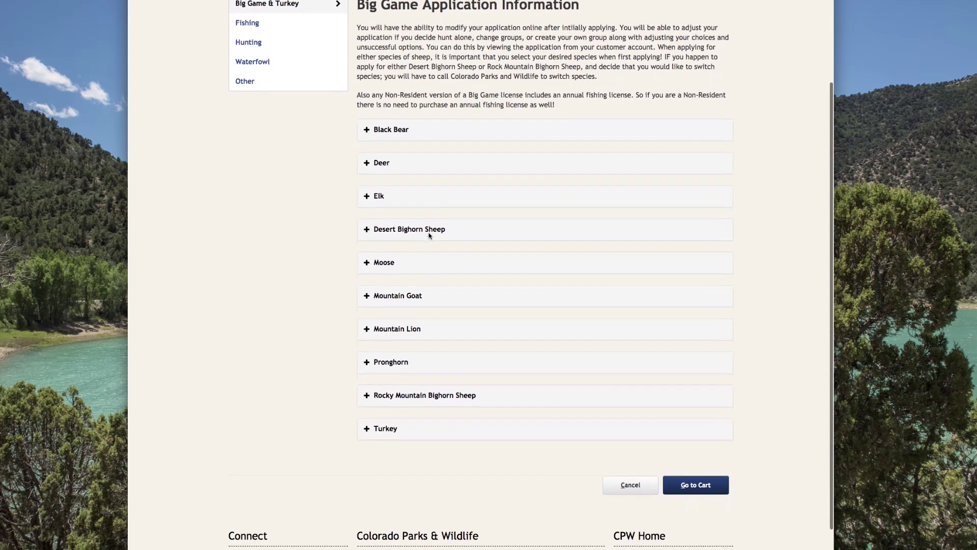
scroll(429, 235, "down", 1)
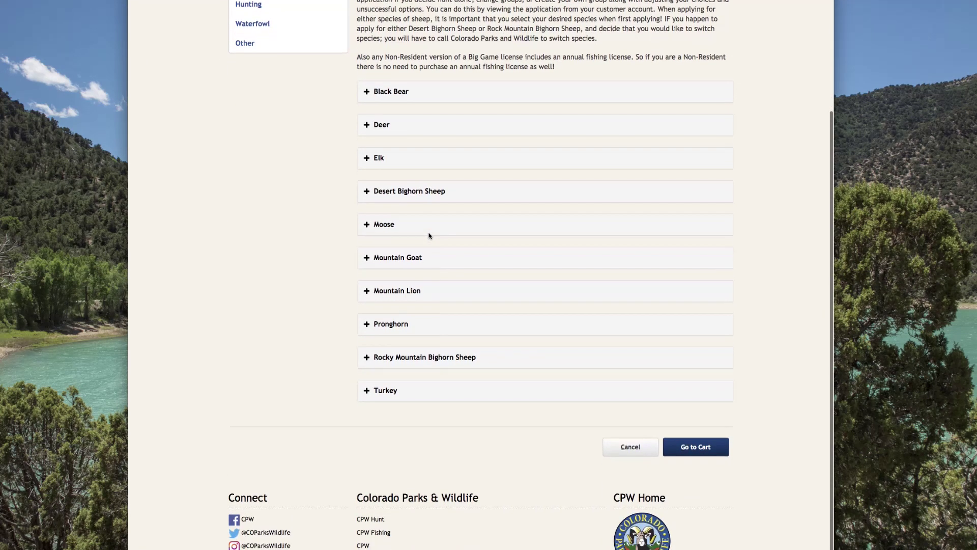
left_click(396, 327)
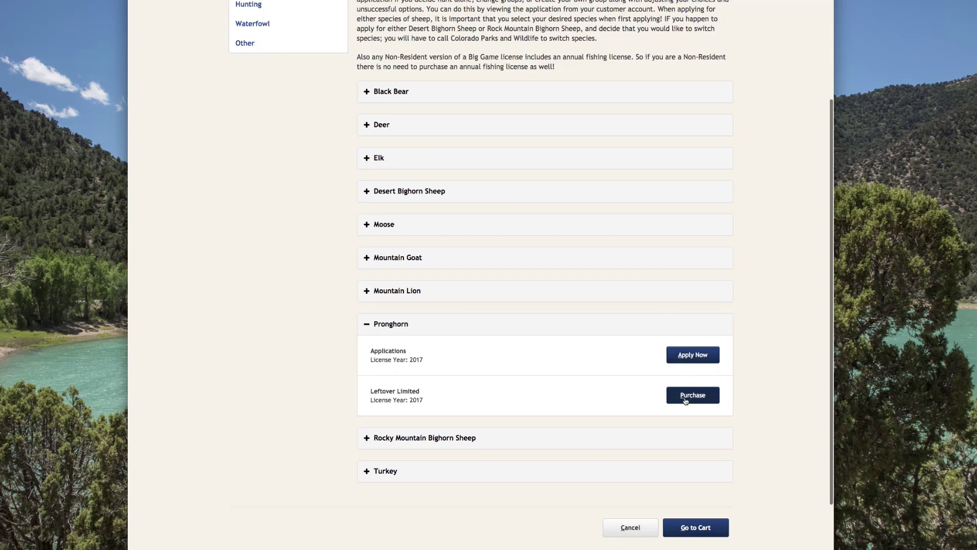
scroll(549, 280, "up", 6)
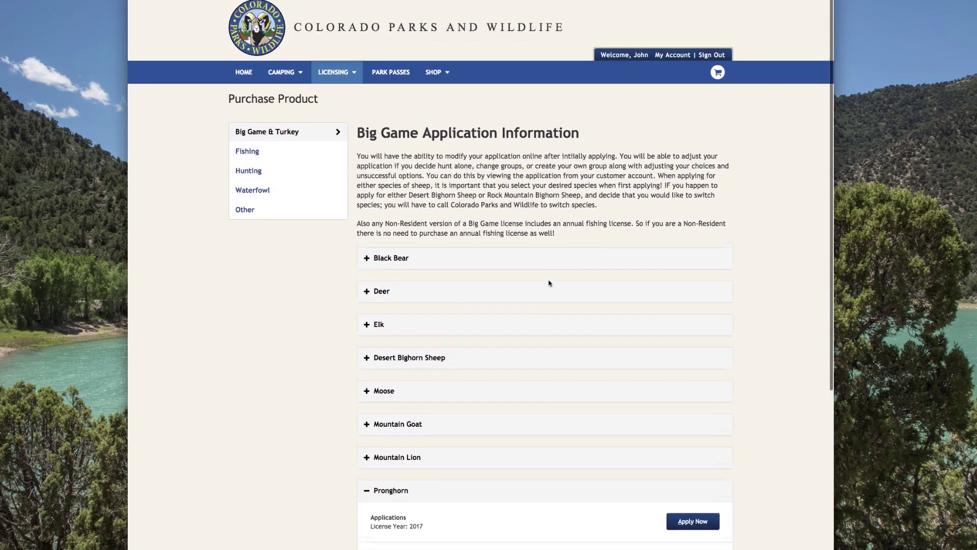
left_click(244, 74)
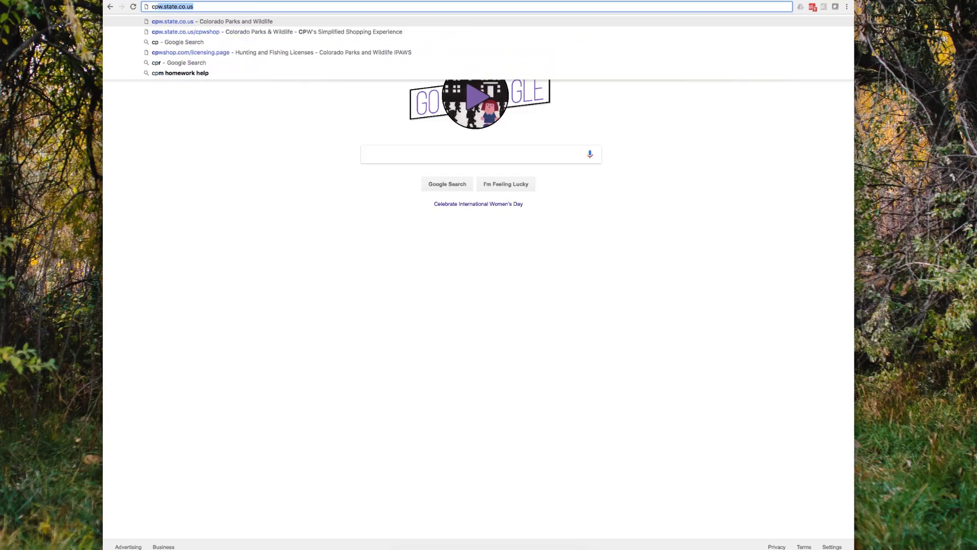
Step: Load cpw.state.co.us/cpwshop and go to the Buy & Apply licensing section
type("w.sta")
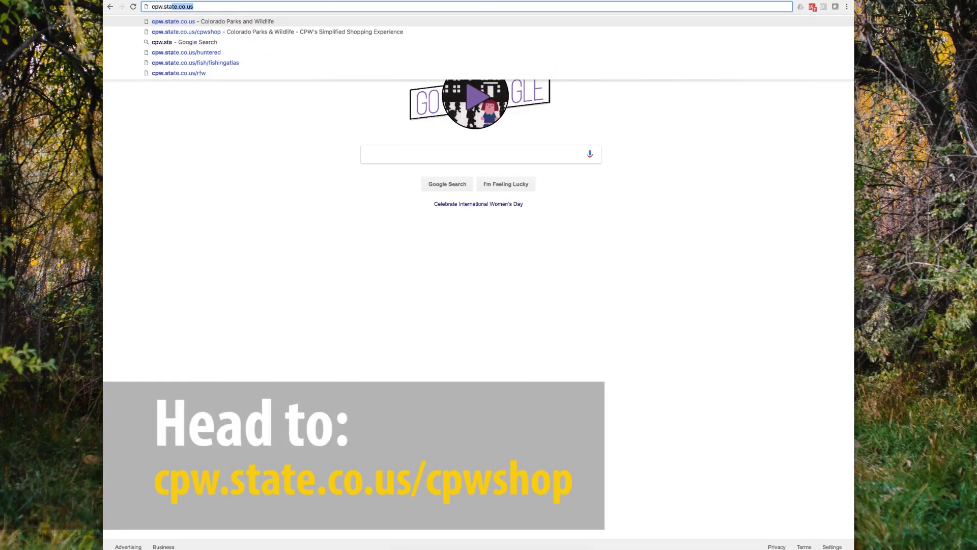
type("te.co.us")
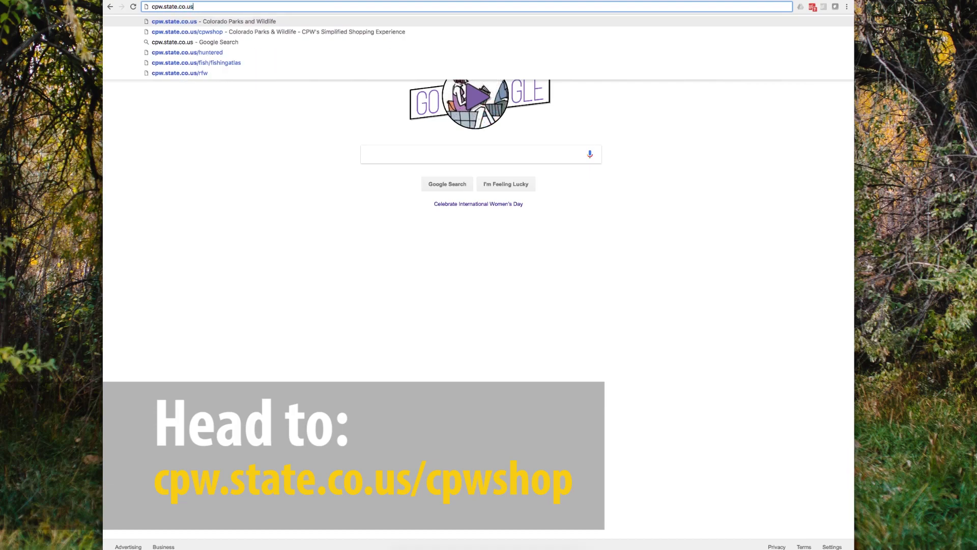
type("/cp")
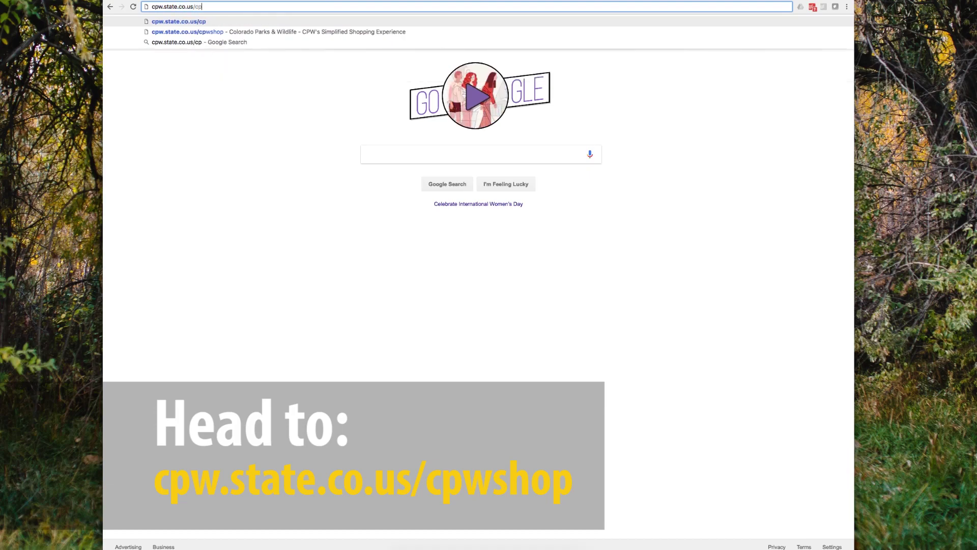
type("wshop")
key("Return")
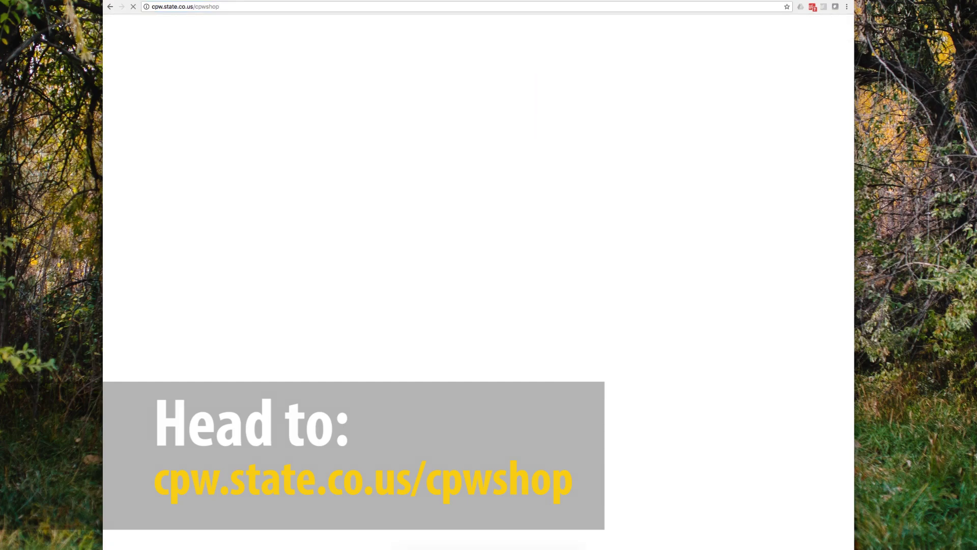
scroll(715, 128, "down", 2)
scroll(715, 130, "down", 5)
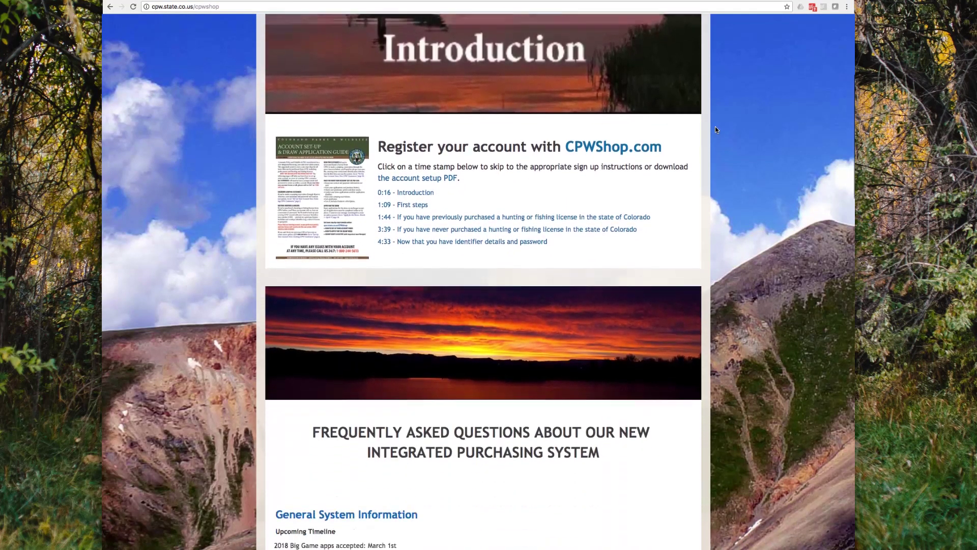
scroll(716, 126, "down", 2)
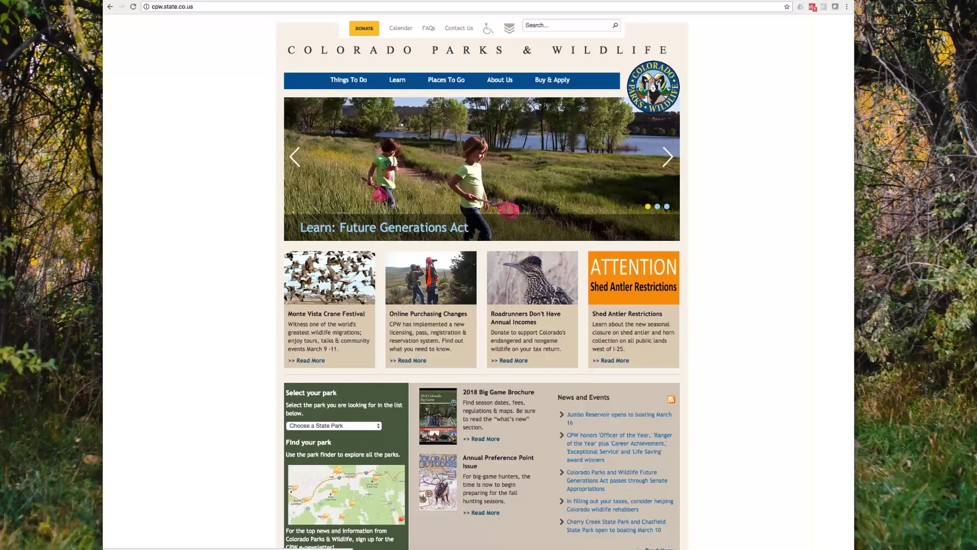
left_click(542, 77)
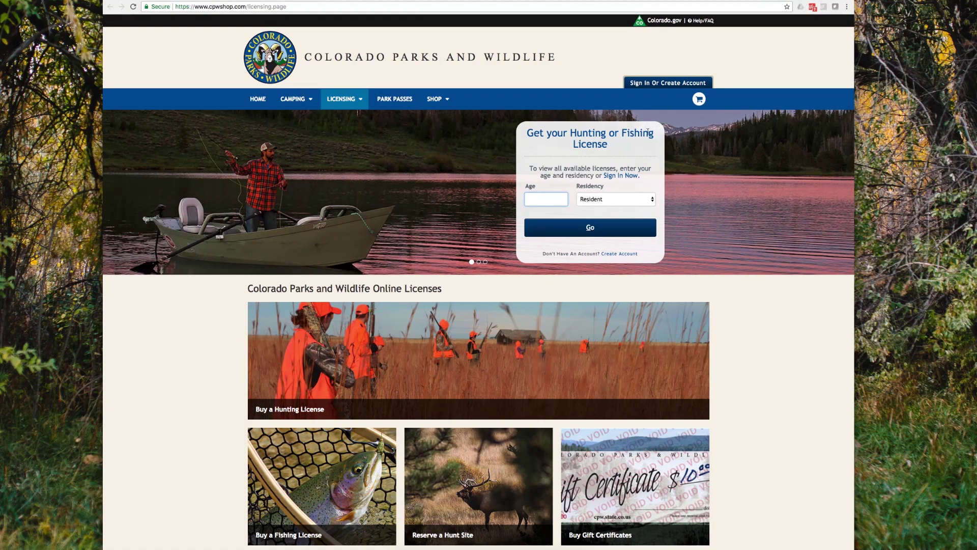
Step: Go to Sign In Or Create Account, check the identifier types, and open the account LOOK UP
left_click(667, 86)
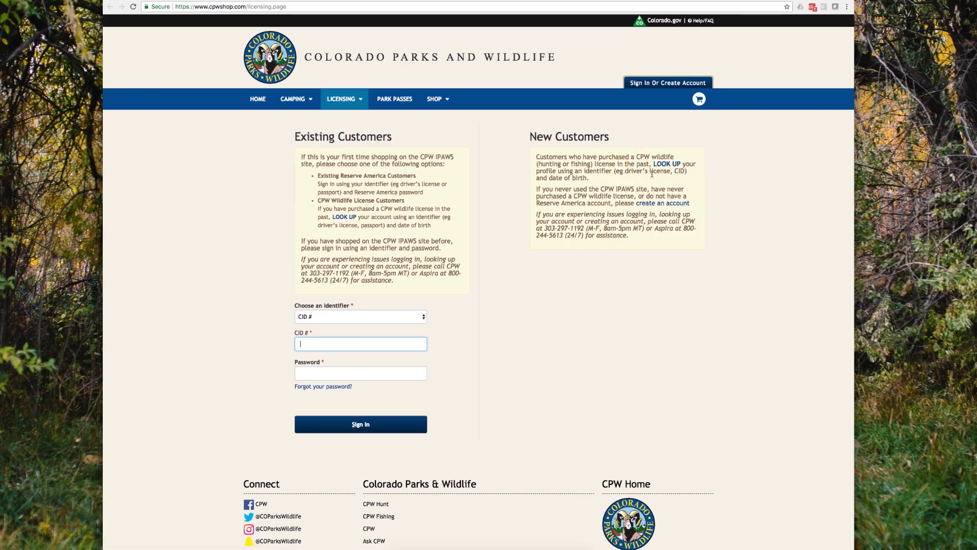
left_click(308, 317)
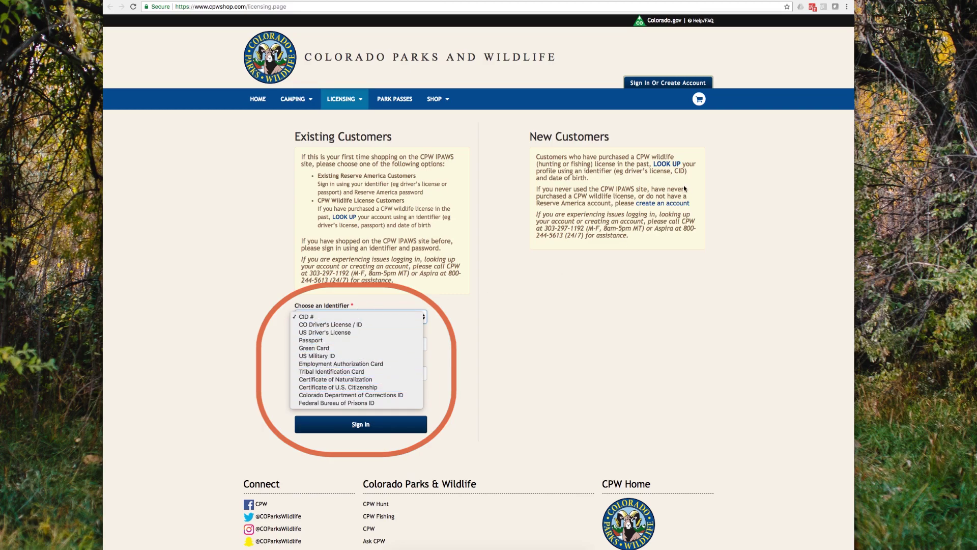
left_click(693, 163)
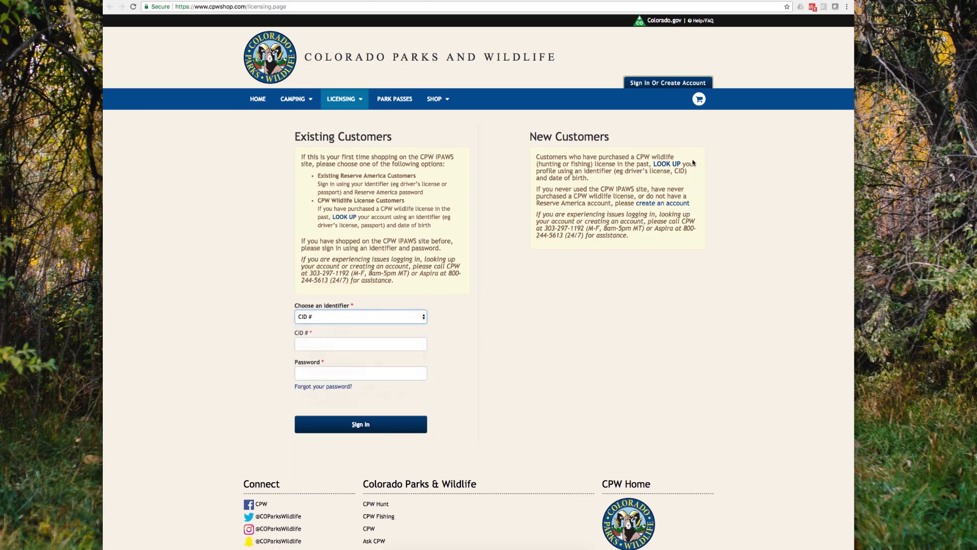
left_click(665, 166)
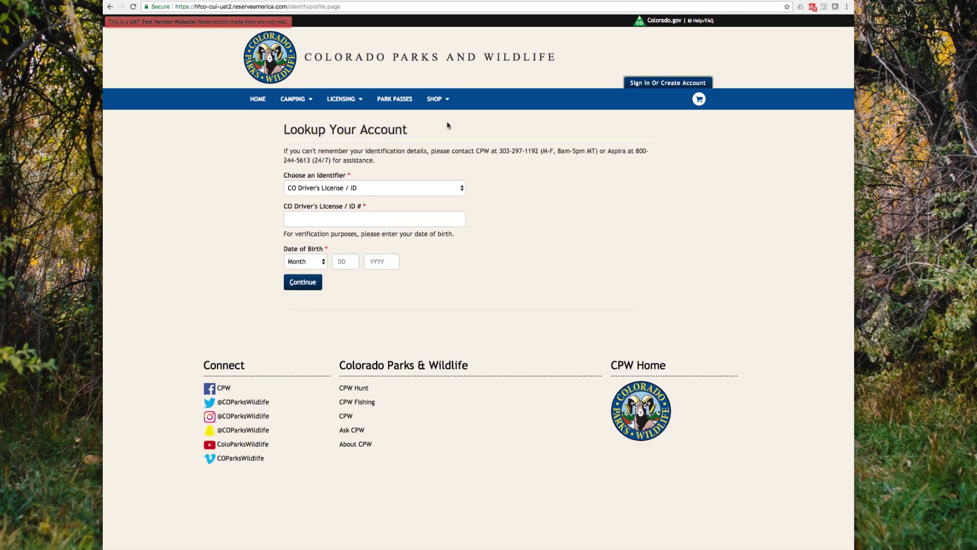
Step: Look up the account using a CO Driver's License / ID number and the holder's date of birth
left_click(350, 192)
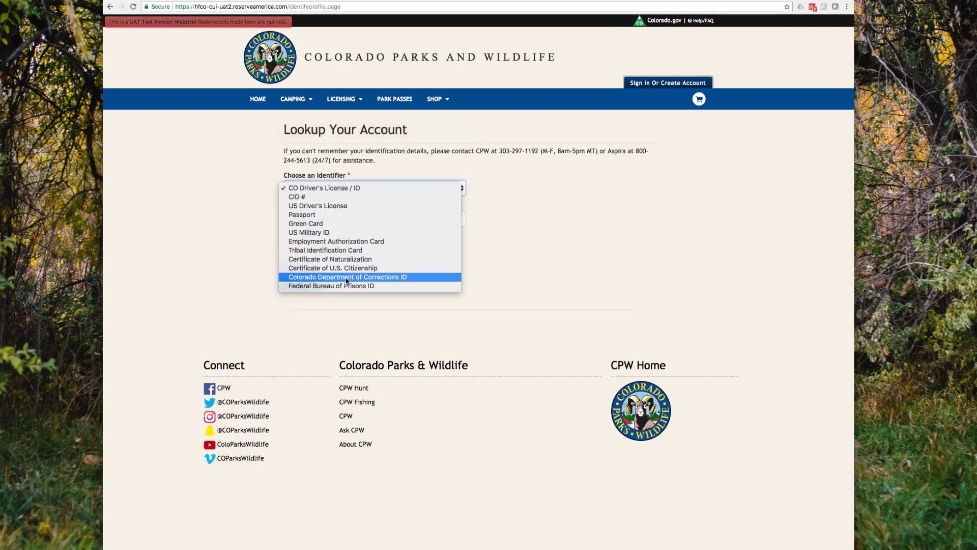
left_click(334, 190)
left_click(323, 218)
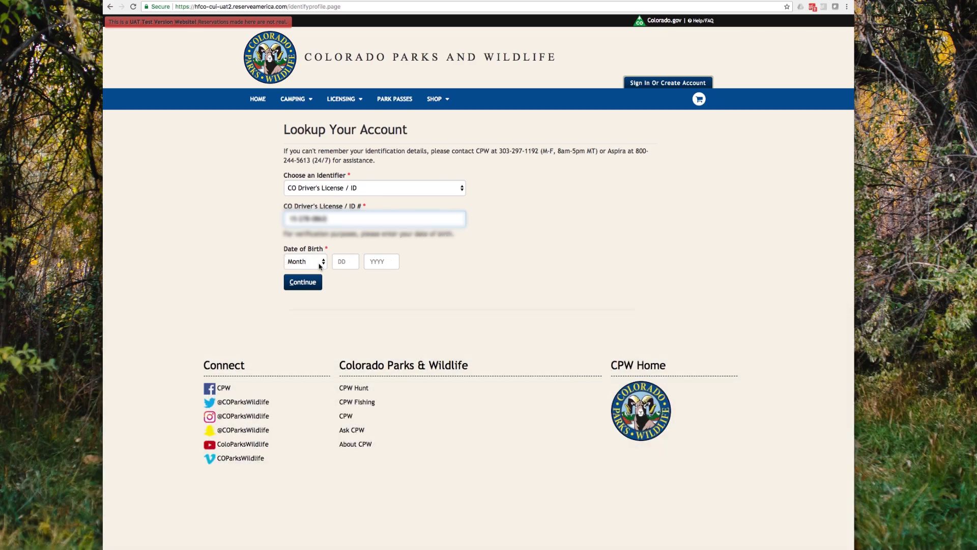
left_click(316, 263)
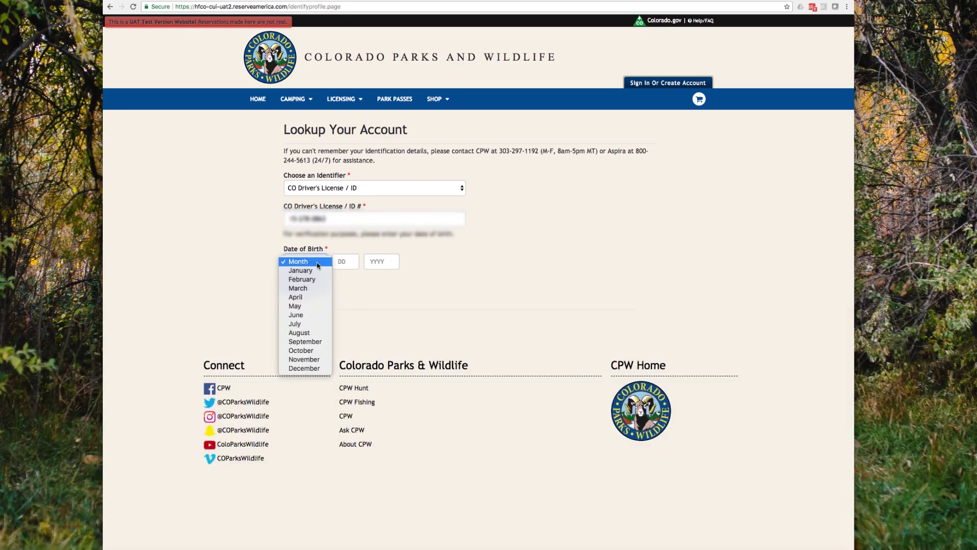
left_click(300, 324)
left_click(342, 262)
type("06")
key("Tab")
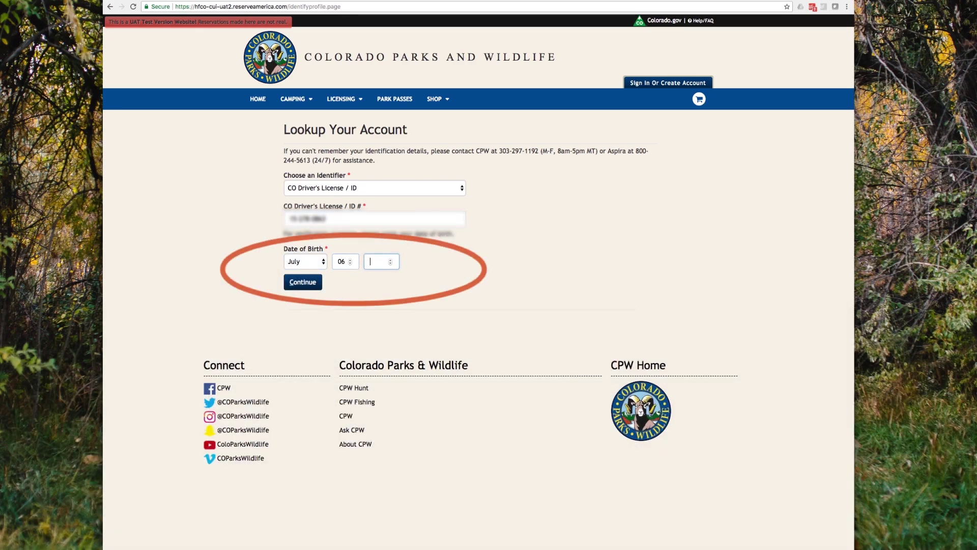
left_click(303, 282)
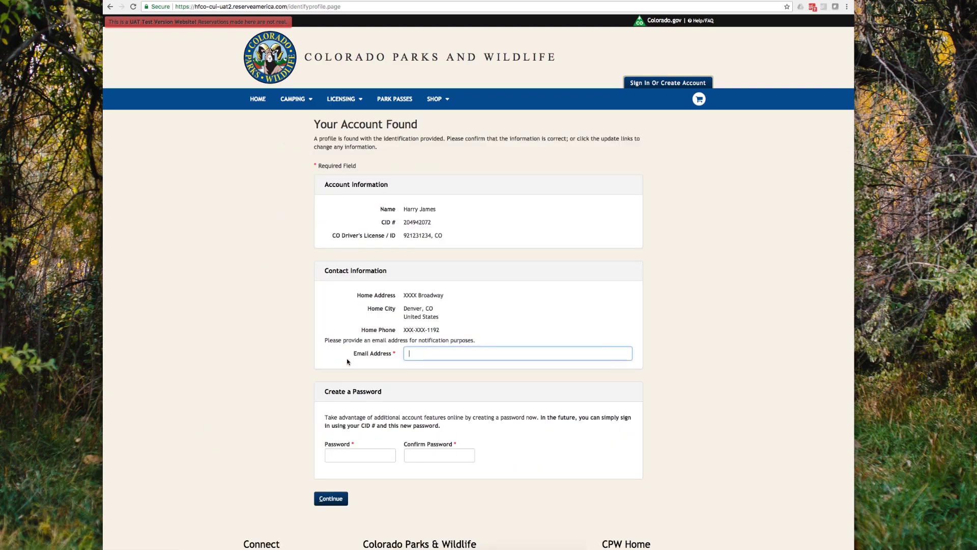
Step: Add the account's e-mail address and a new, confirmed password, then continue
left_click(437, 353)
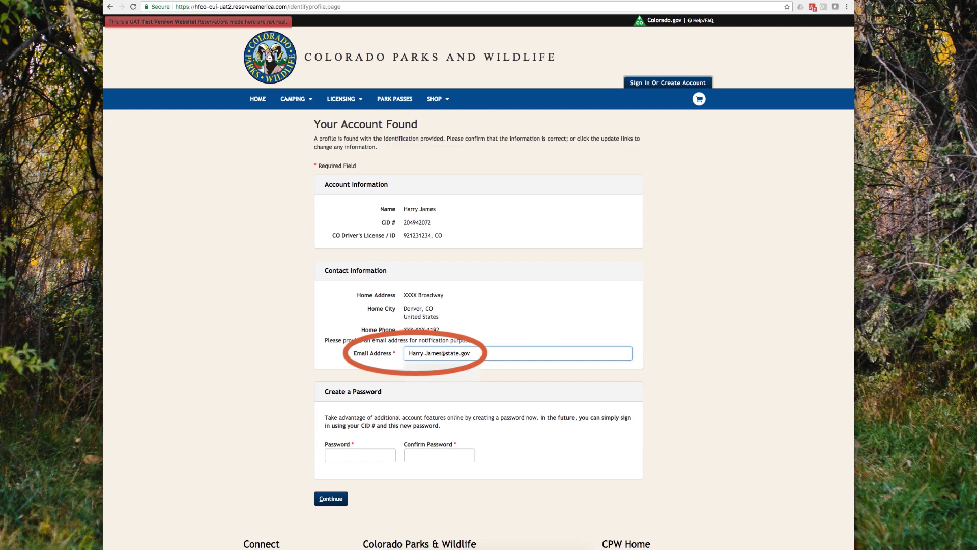
left_click(360, 454)
type("••••••••")
key("Tab")
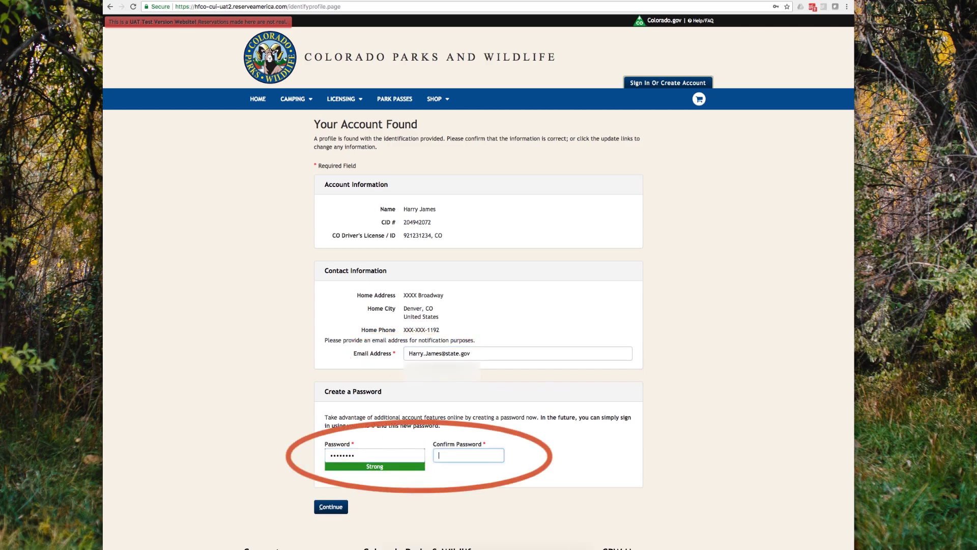
type("••••••••")
left_click(331, 506)
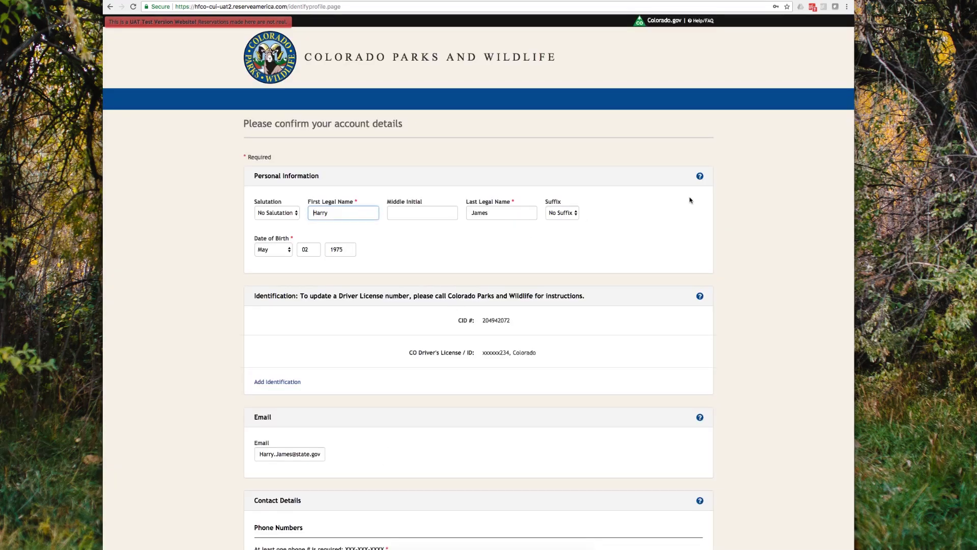
Step: Review the profile details and set Consent to Release Information to Accept
scroll(690, 200, "down", 3)
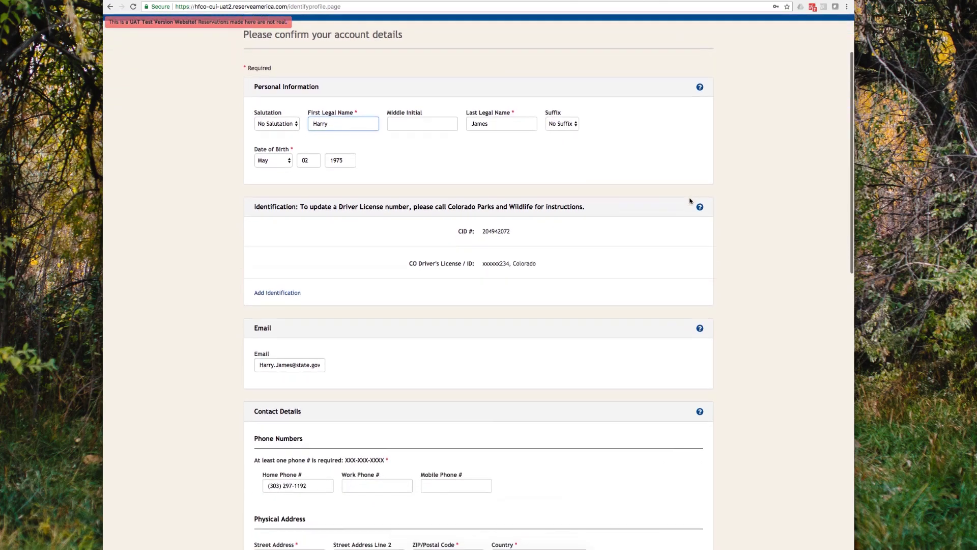
scroll(690, 201, "down", 3)
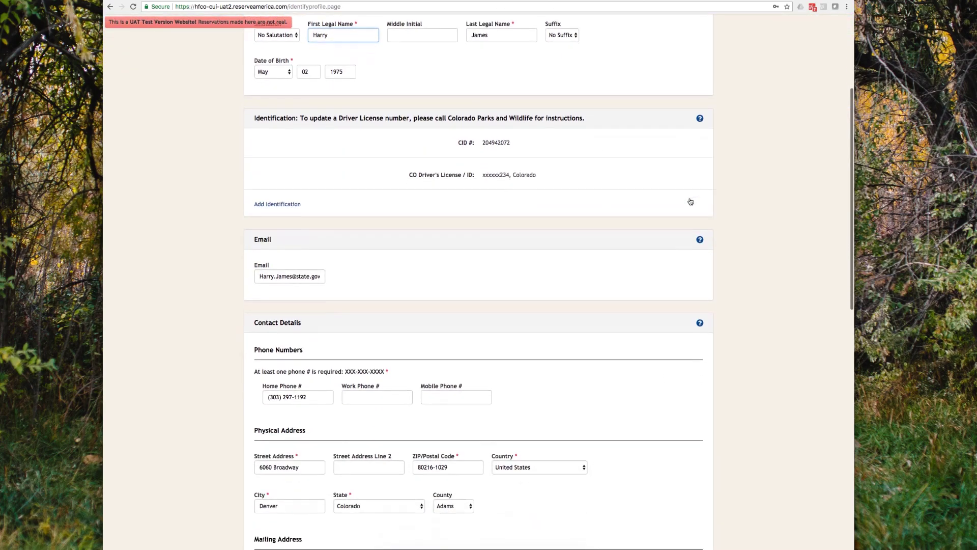
scroll(690, 201, "down", 5)
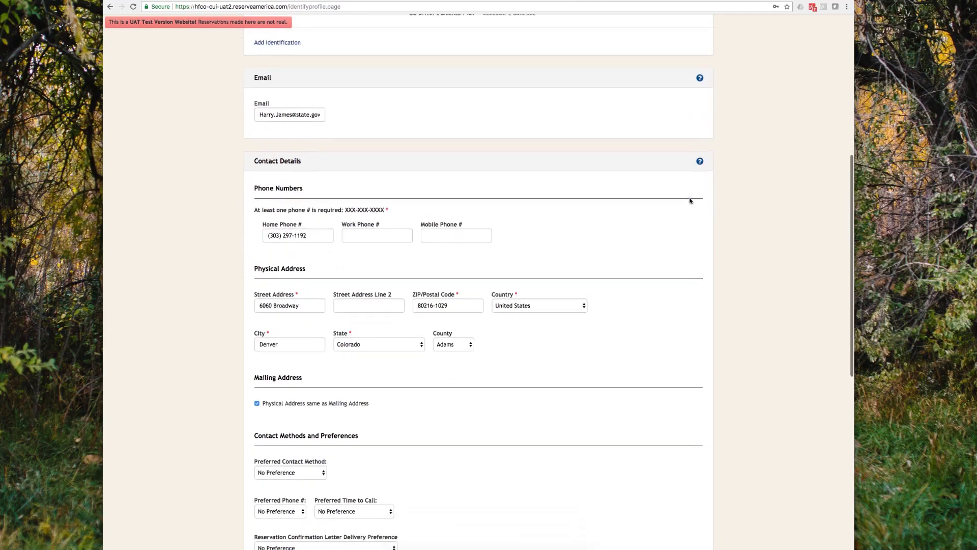
scroll(690, 201, "down", 5)
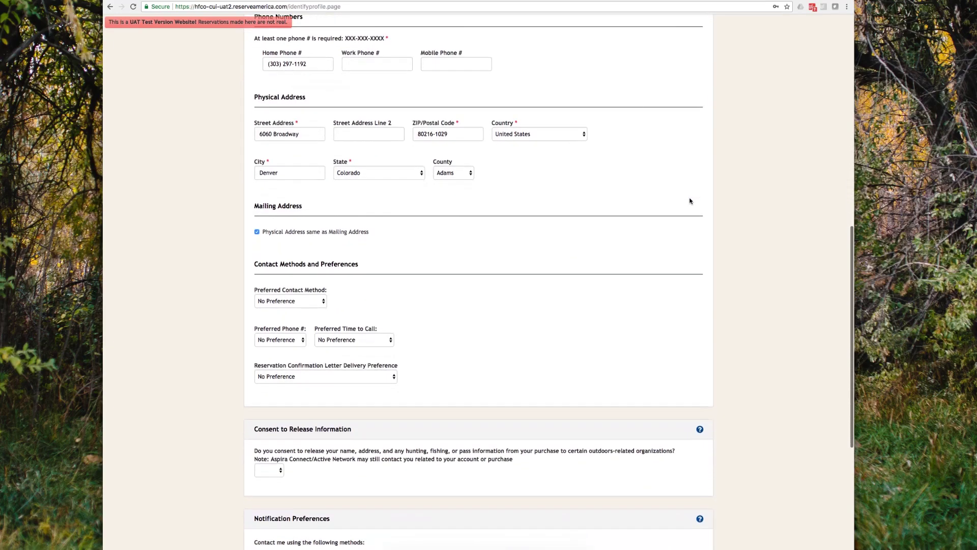
scroll(690, 201, "down", 3)
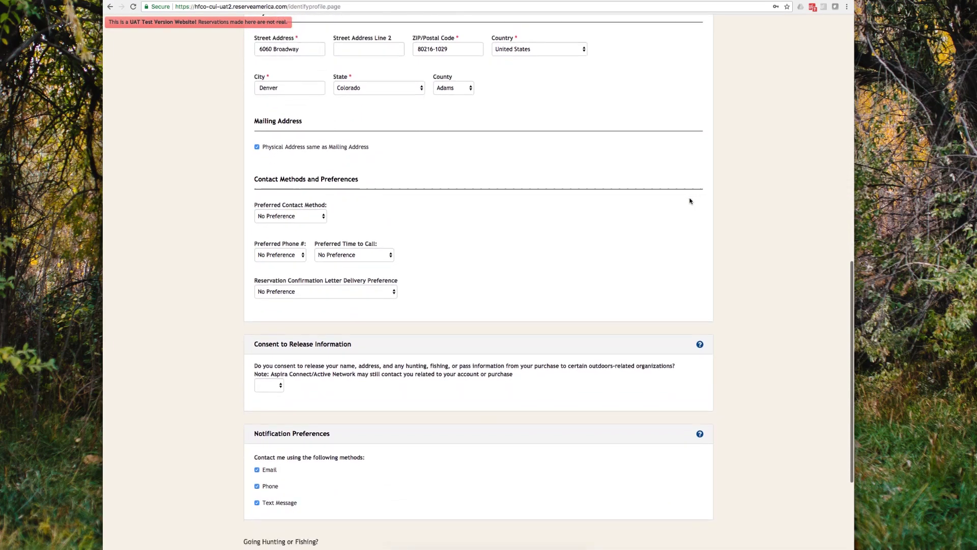
scroll(690, 201, "down", 3)
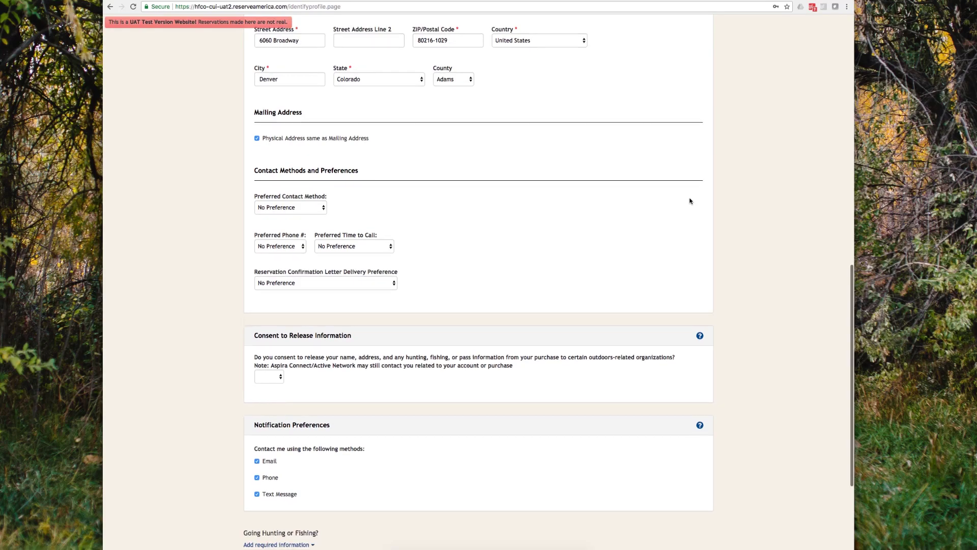
left_click(266, 317)
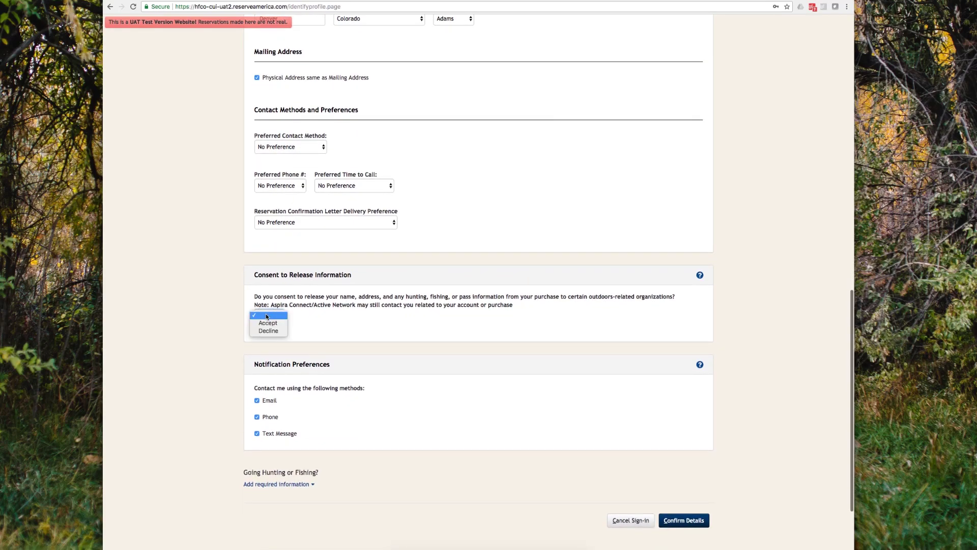
left_click(264, 323)
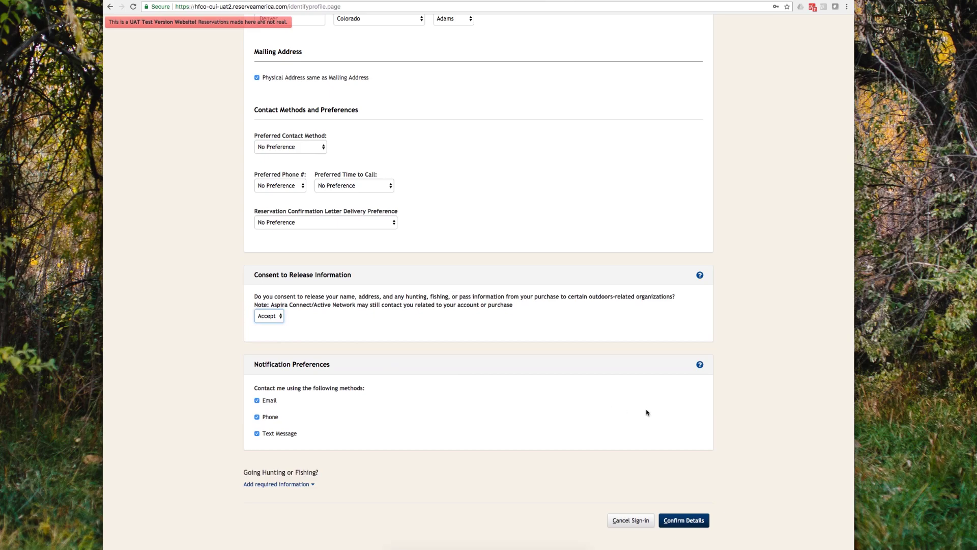
scroll(663, 414, "down", 3)
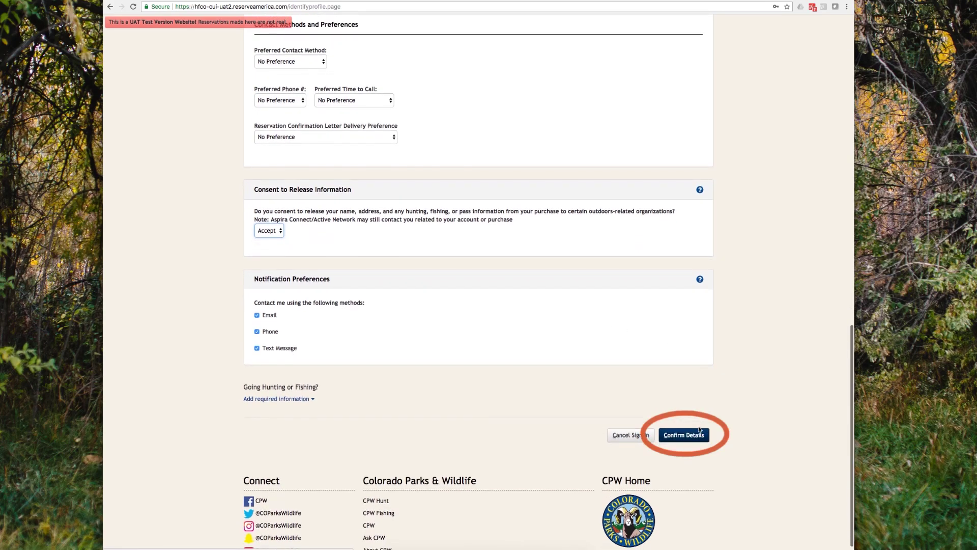
Step: Confirm the profile details, then open Big Game & Turkey licences from the Licensing menu
left_click(685, 438)
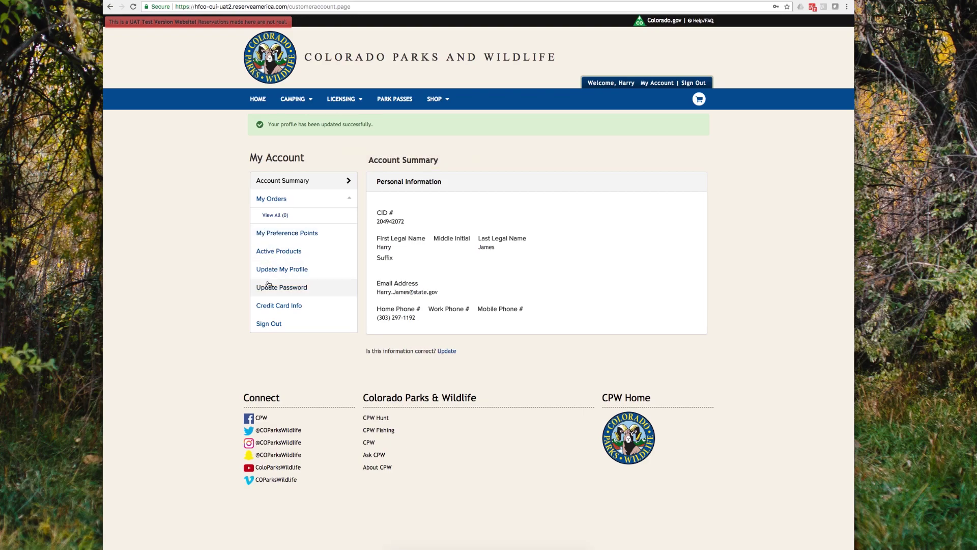
mouse_move(350, 104)
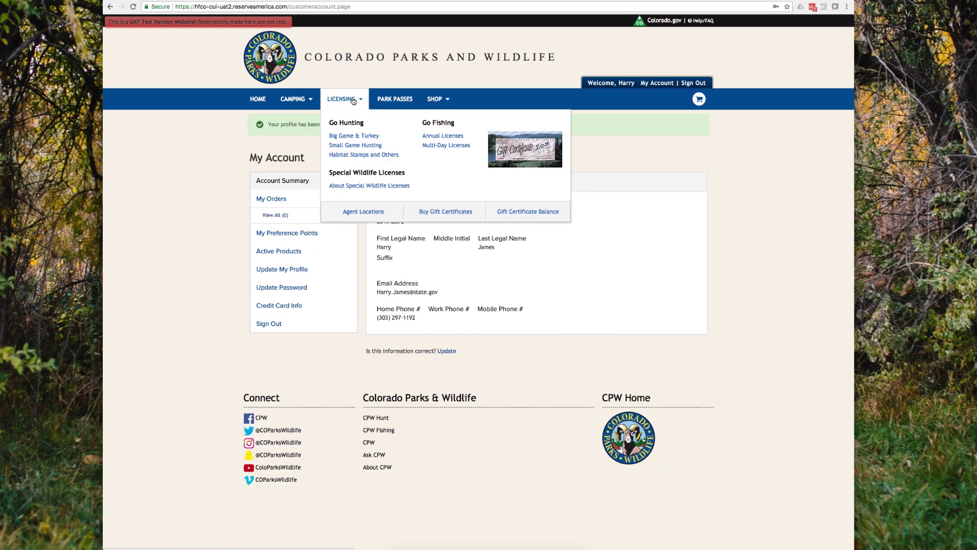
left_click(345, 137)
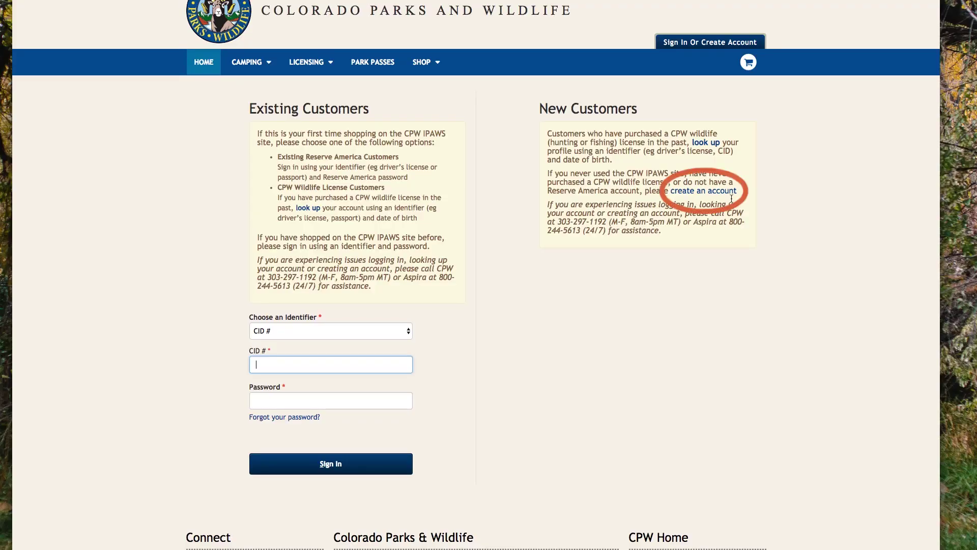
Step: Start a new account with the customer's name, birth date, CO Driver's License / ID, e-mail and password
left_click(701, 194)
type("Han")
key("Tab")
key("Tab")
type("Solo01")
key("Tab")
type("1970")
left_click(268, 335)
left_click(259, 346)
key("Tab")
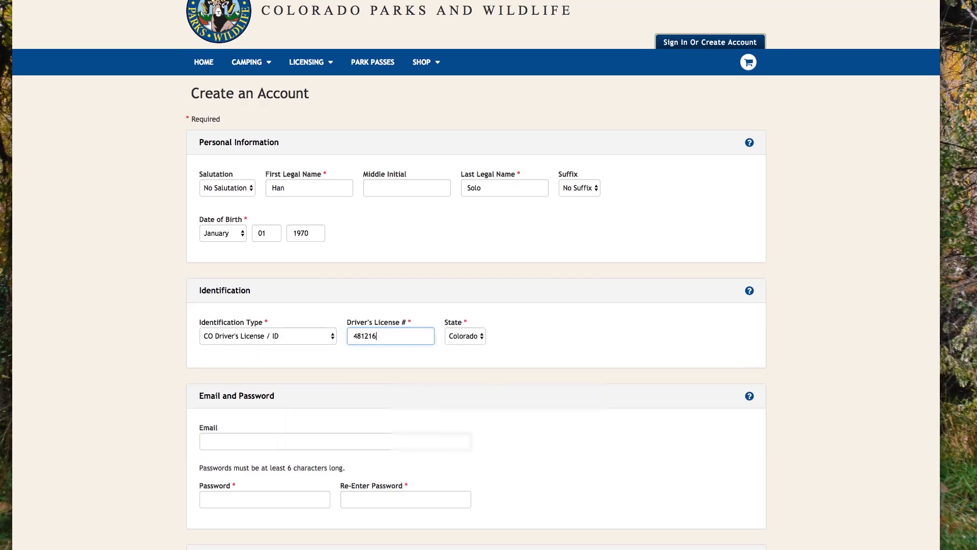
key("Tab")
key("Tab")
key("Tab")
type("********")
key("Tab")
type("********")
Step: Fill in the phone and physical address, with country United States and state Colorado
key("Tab")
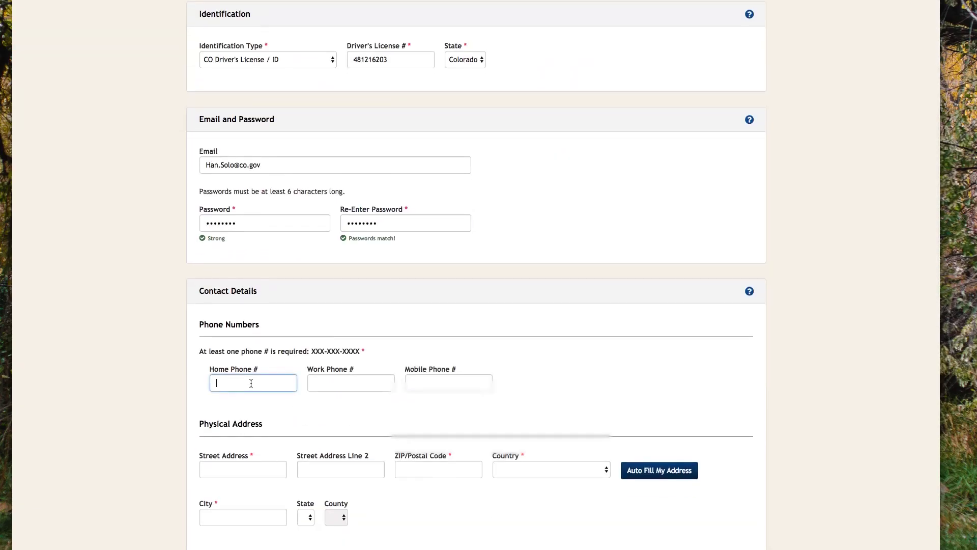
type("10")
key("Tab")
key("Tab")
key("Tab")
type("123 Galaxy St")
key("Tab")
key("Tab")
type("80233")
left_click(529, 371)
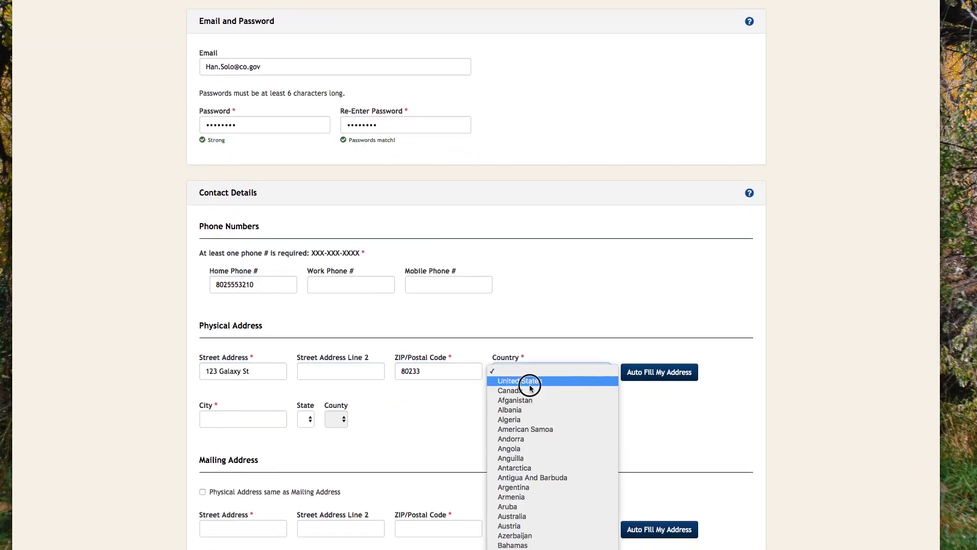
left_click(528, 387)
type("Parker")
left_click(203, 491)
Step: Make mailing address match physical, choose Phone Call contact and Email letters, and create the account
scroll(239, 316, "down", 5)
left_click(239, 316)
left_click(284, 280)
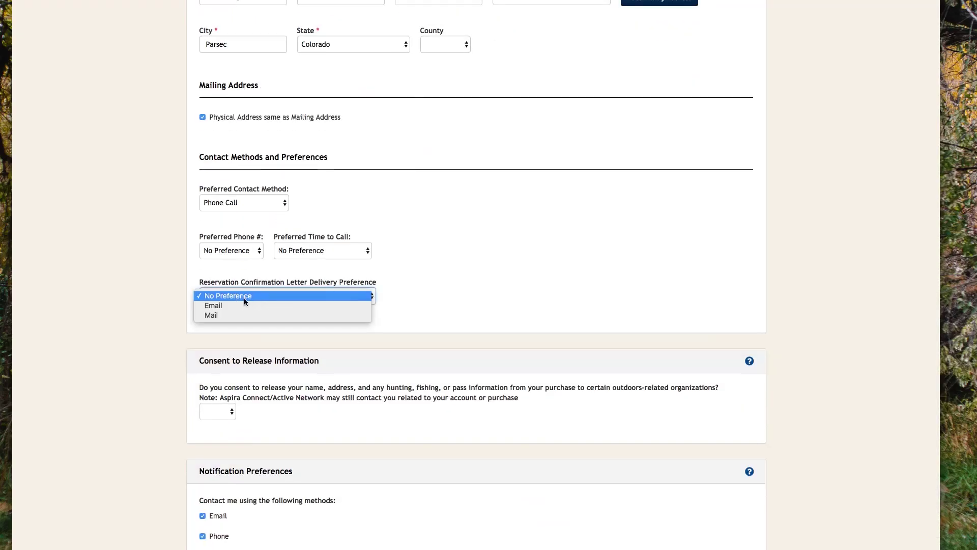
left_click(246, 305)
scroll(457, 450, "down", 5)
left_click(729, 453)
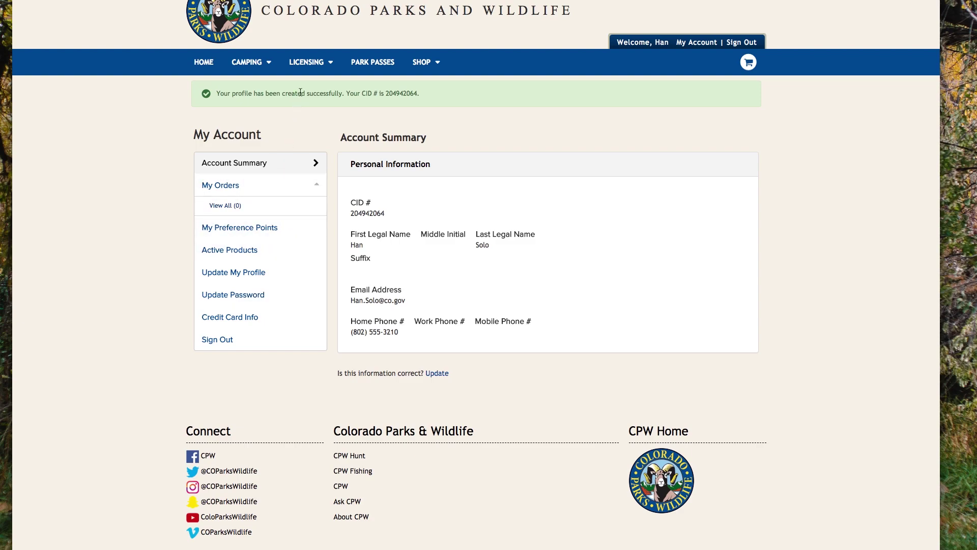
Step: Browse the Big Game & Turkey licences from the Licensing menu
left_click(308, 62)
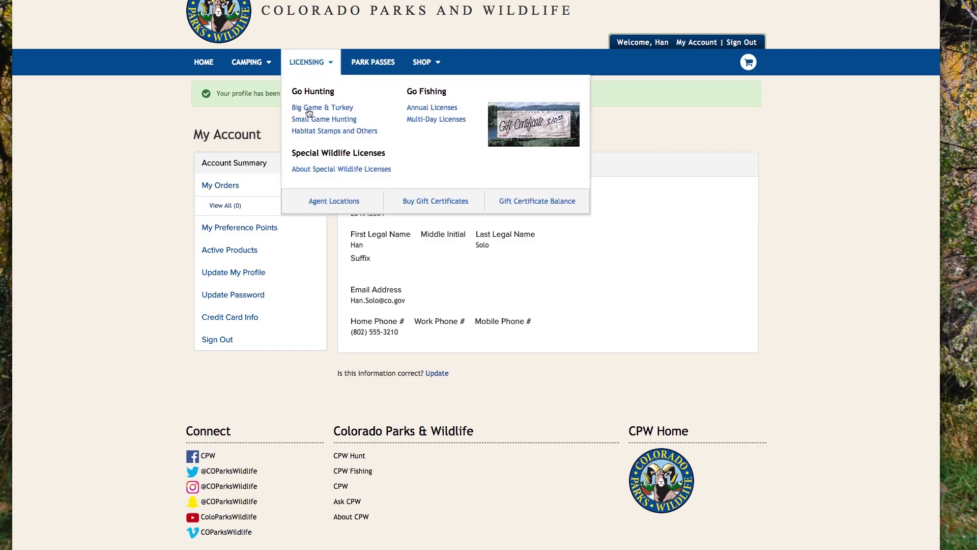
left_click(308, 109)
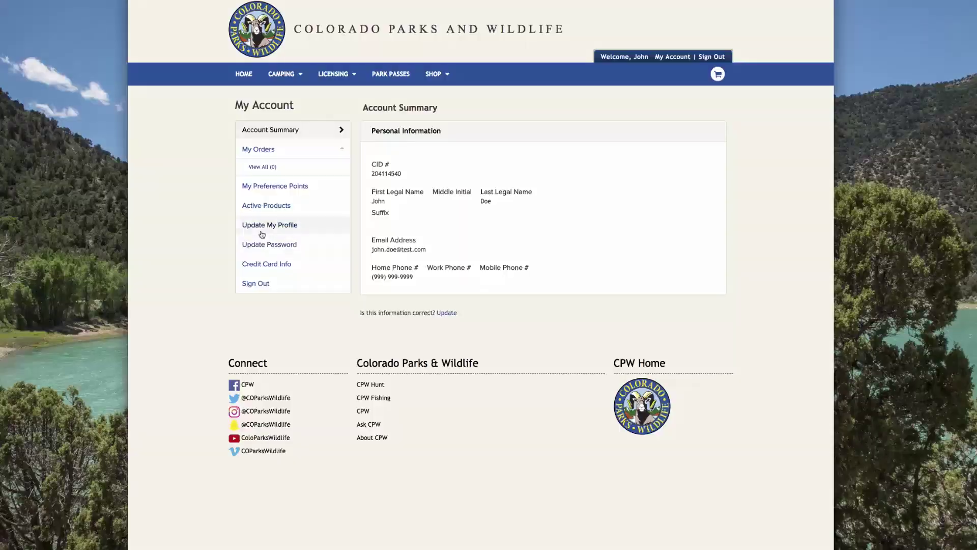
Step: Purchase the F50-Nonresident Fishing Annual licence with the F90-Extra Rod Stamp from Annual Licenses
left_click(291, 79)
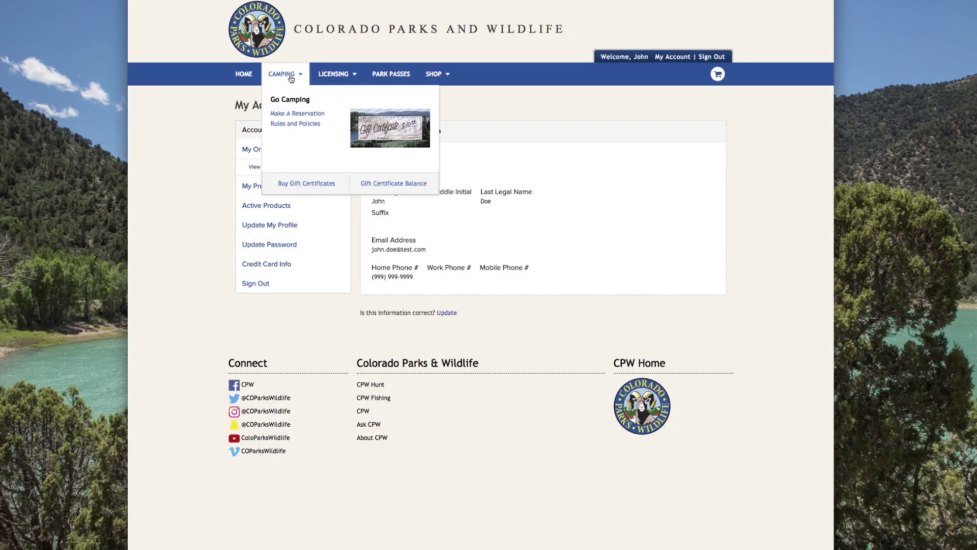
left_click(333, 76)
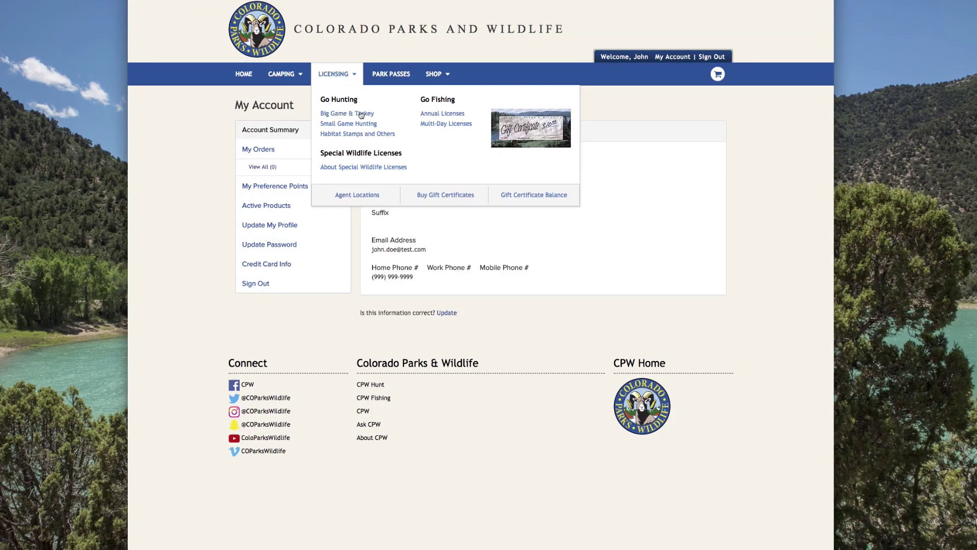
left_click(451, 117)
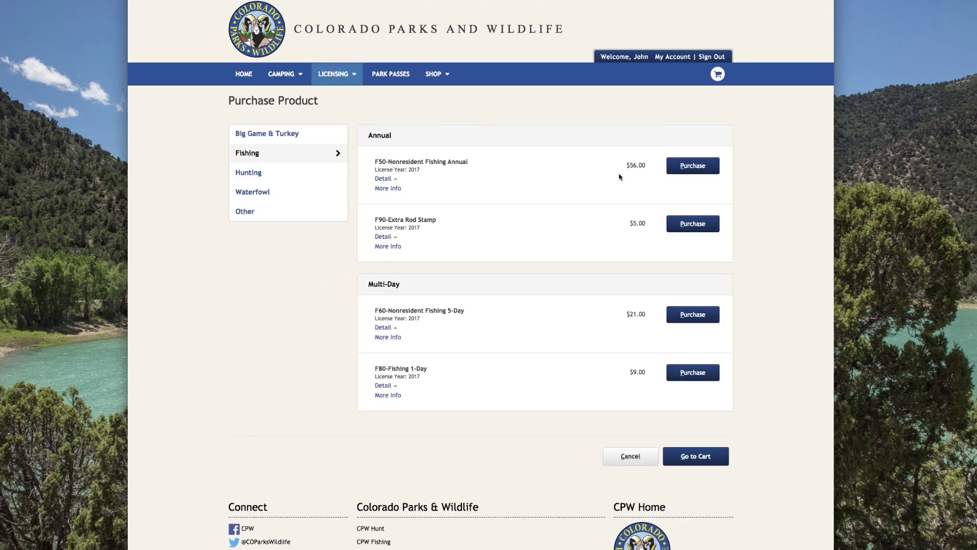
left_click(695, 168)
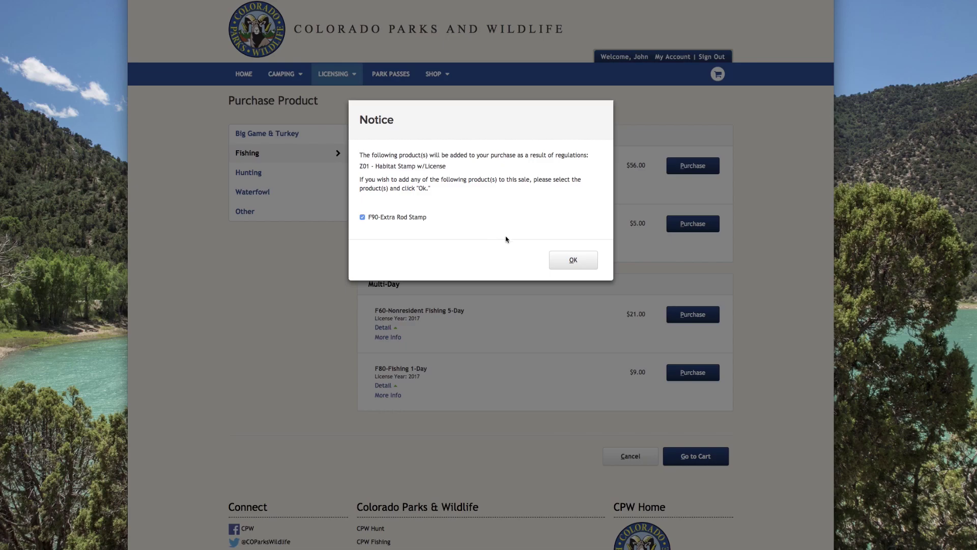
left_click(573, 259)
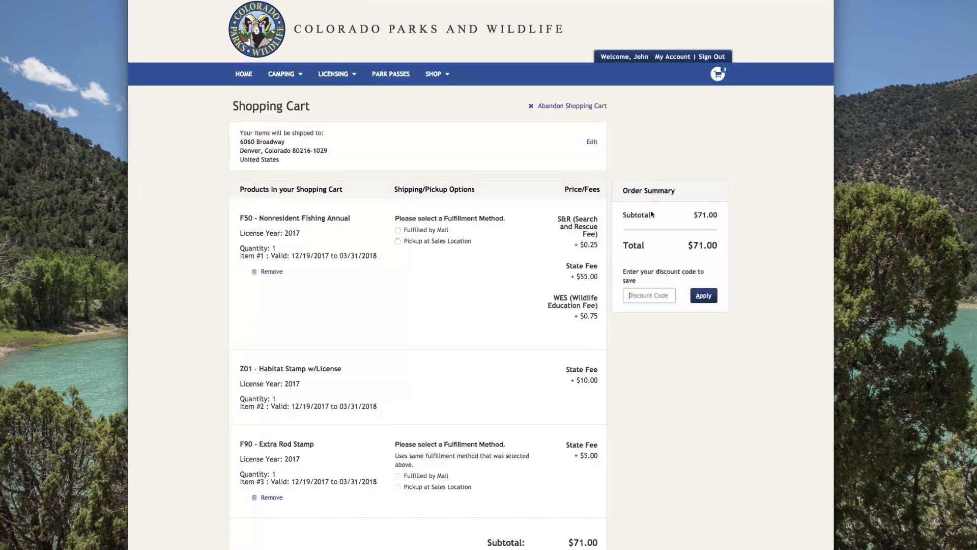
Step: Choose Fulfilled by Mail with free Standard Shipping and proceed to checkout
left_click(443, 232)
left_click(431, 279)
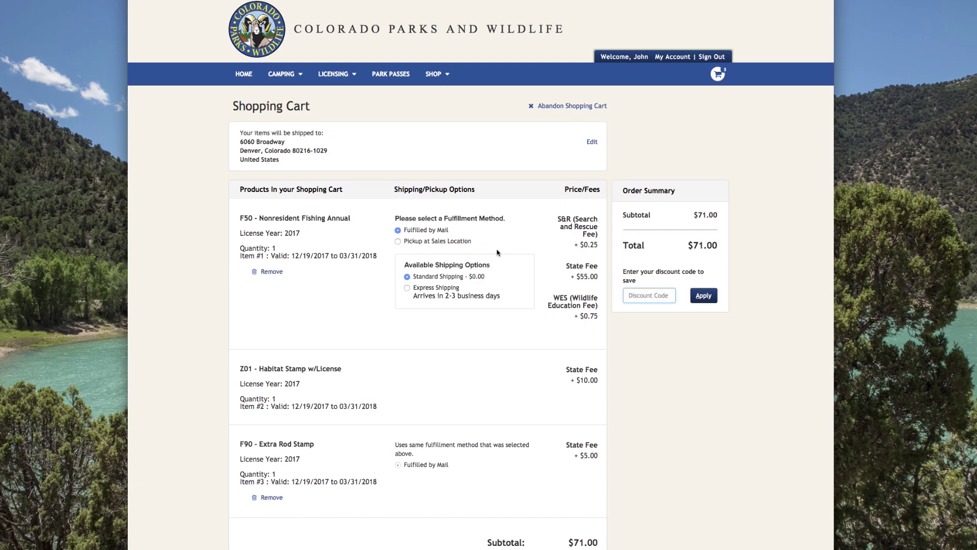
scroll(497, 253, "down", 5)
left_click(567, 413)
Step: Enter the card holder's name, the card number, and expiration July 2020
scroll(578, 414, "down", 7)
left_click(449, 325)
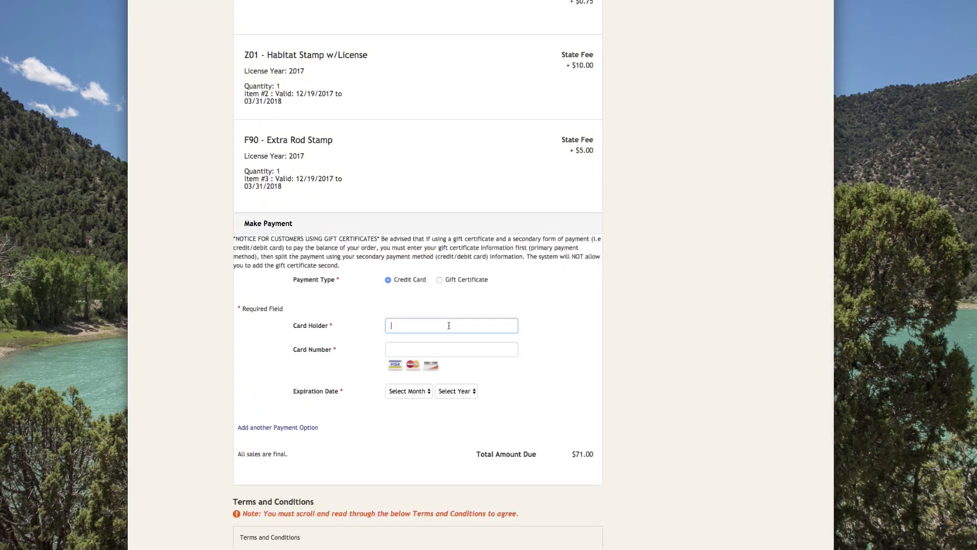
type("John Doe")
key("Tab")
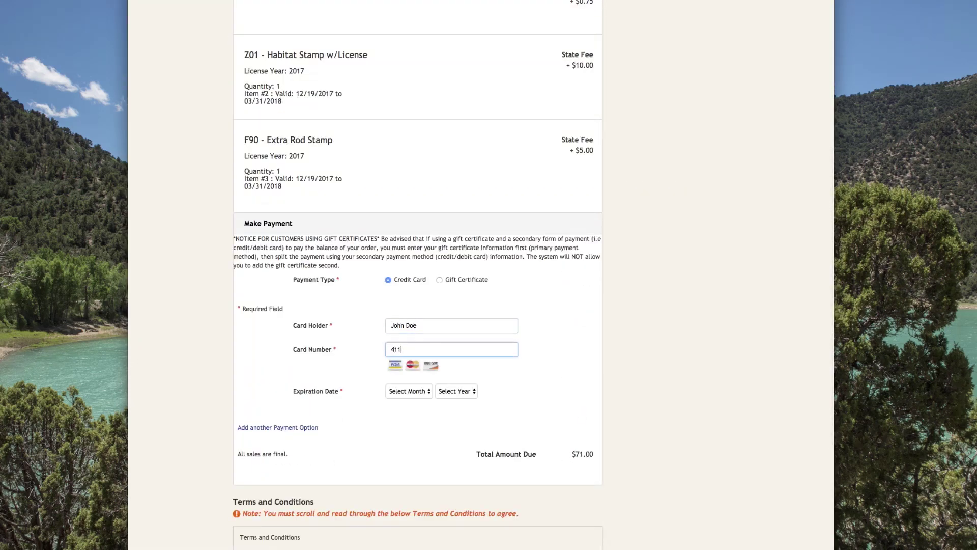
type("4111111111111111")
left_click(408, 391)
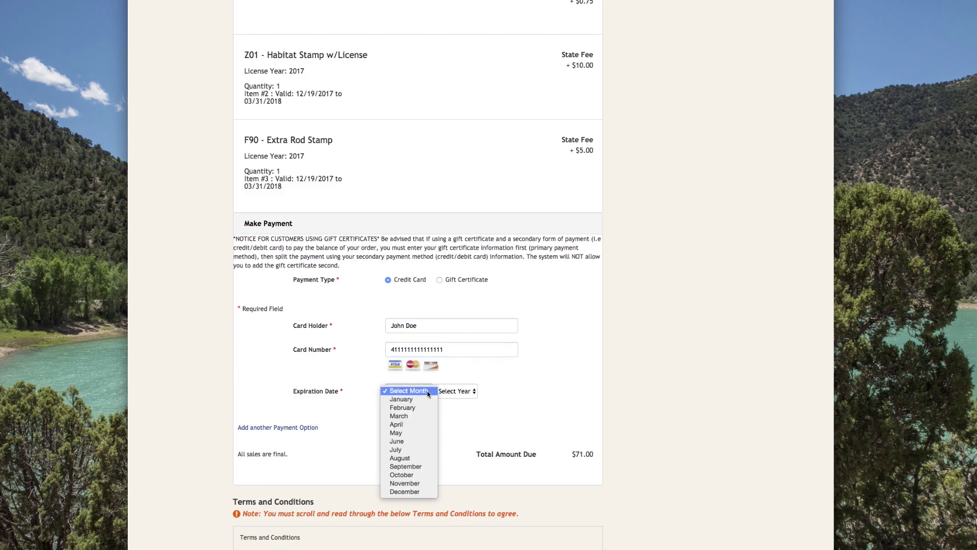
left_click(409, 450)
left_click(456, 391)
left_click(450, 426)
Step: Agree to the terms and conditions to complete the $71.00 order
scroll(517, 420, "down", 10)
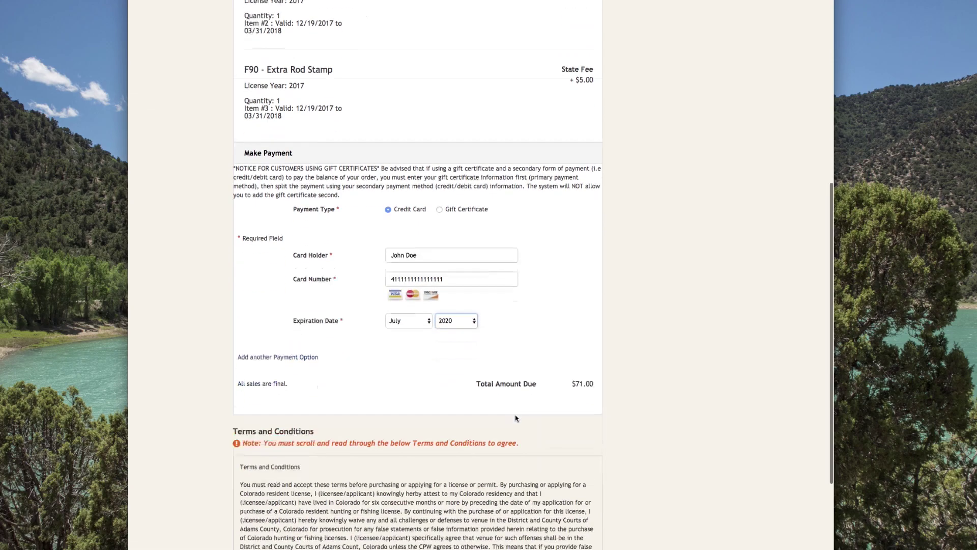
left_click(260, 390)
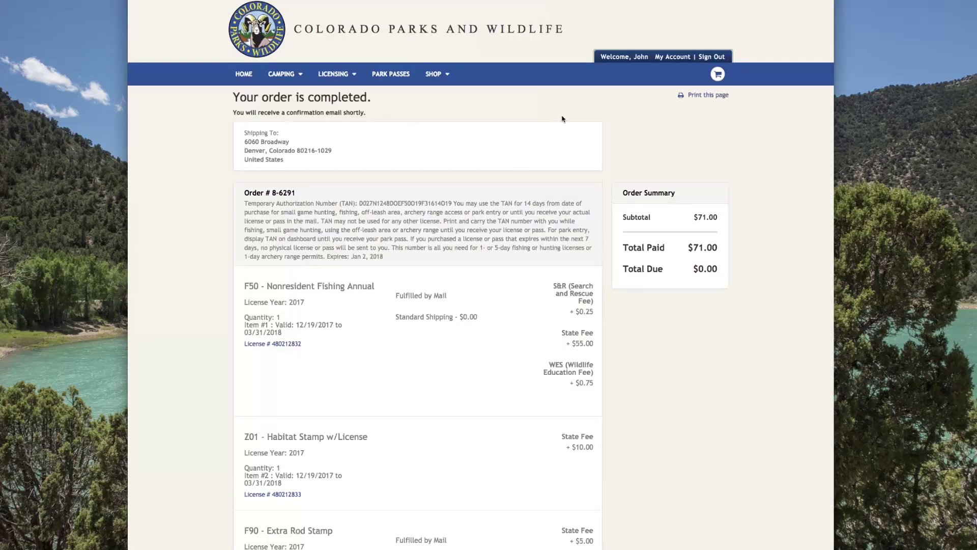
scroll(543, 120, "down", 1)
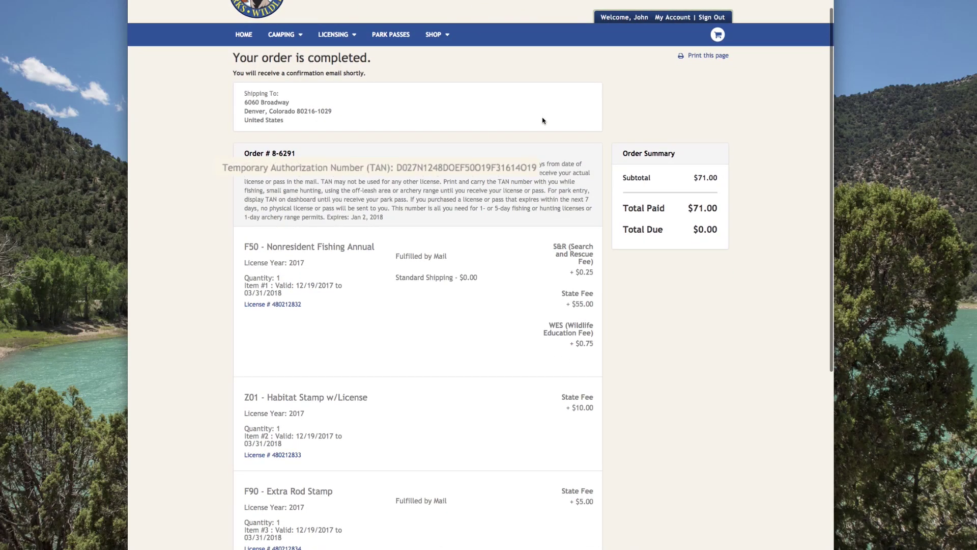